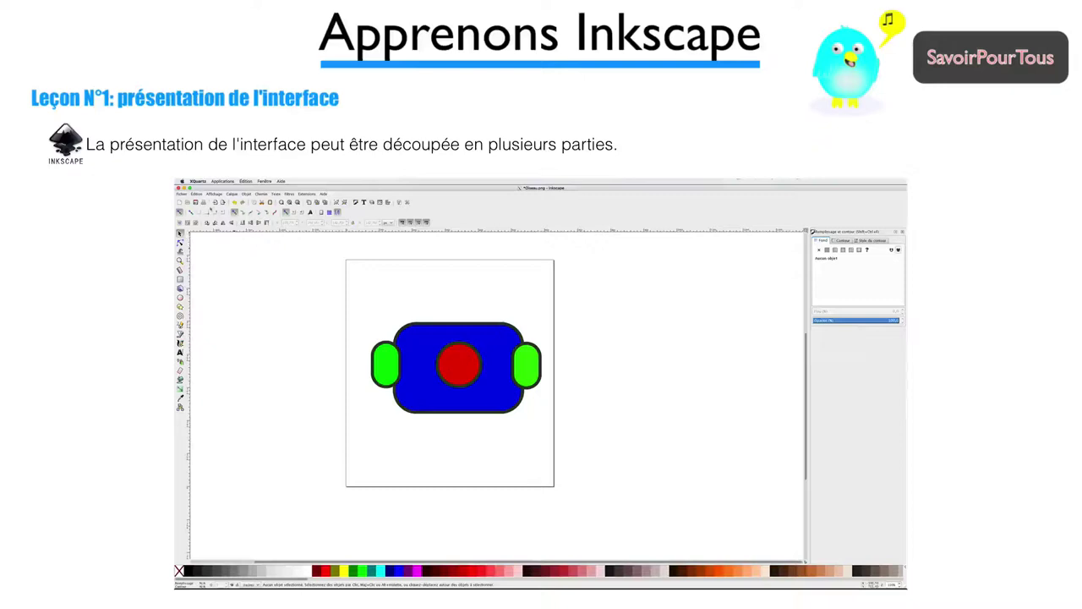
Glance at the Fichier menu and Node tool, ending with the Zoom tool active
{"action": "left_click", "coordinate": [182, 195]}
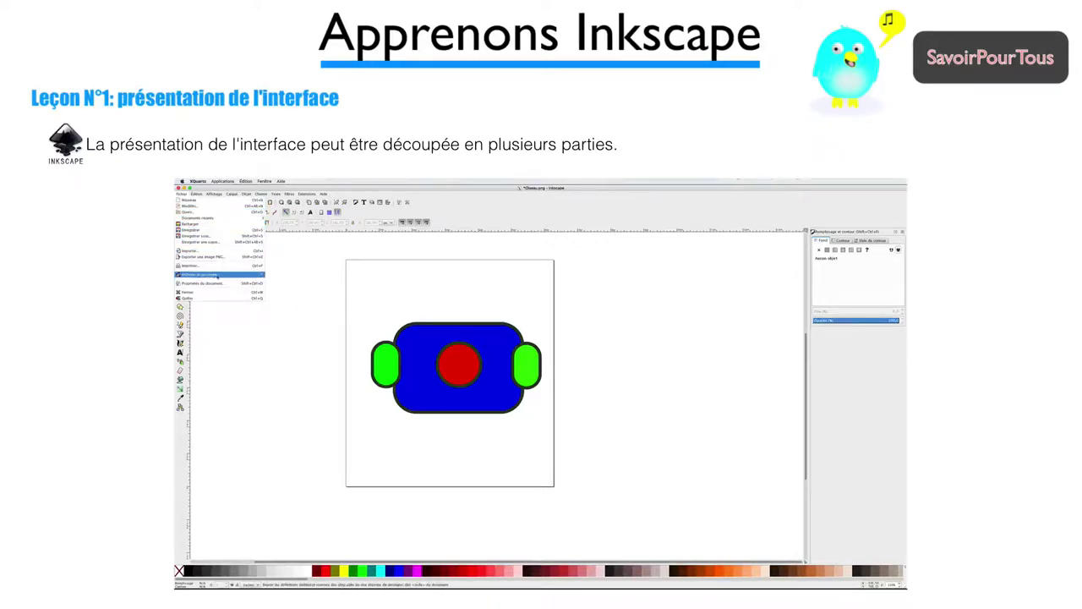
{"action": "left_click", "coordinate": [274, 257]}
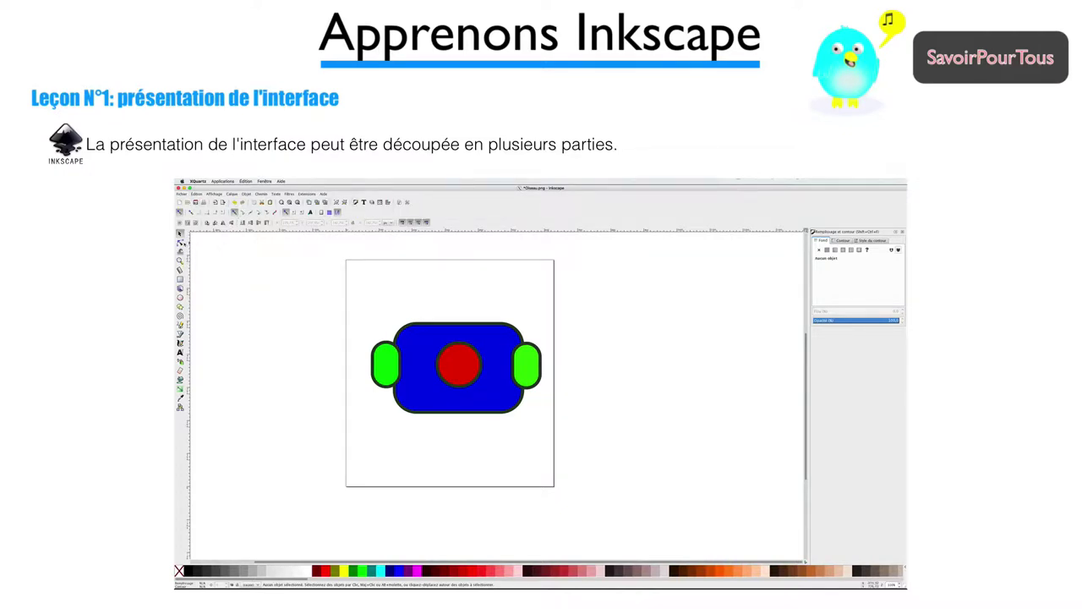
{"action": "left_click", "coordinate": [179, 243]}
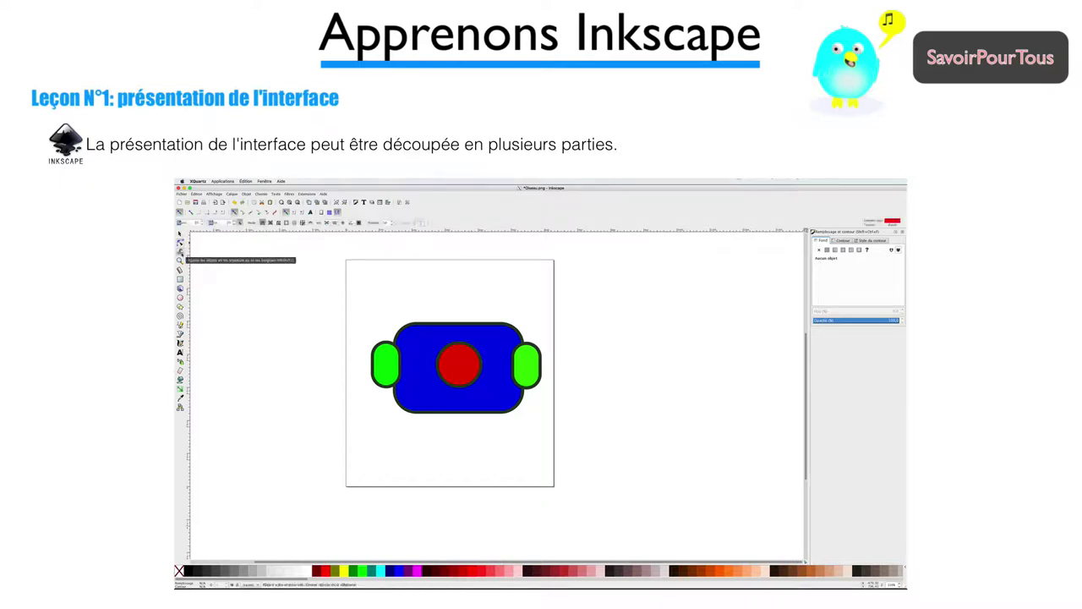
{"action": "left_click", "coordinate": [179, 260]}
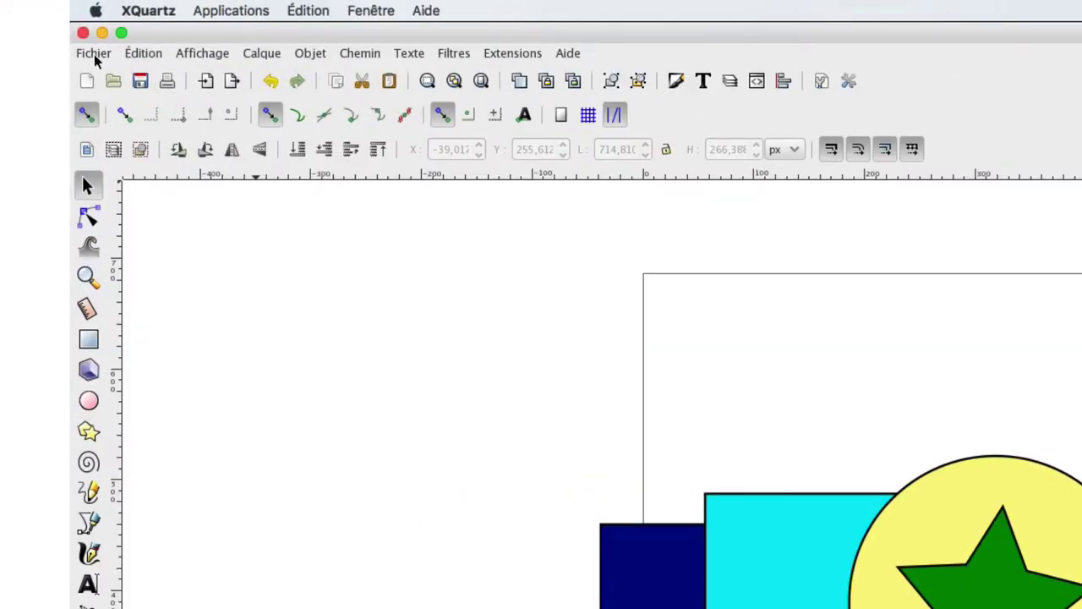
{"action": "left_click", "coordinate": [94, 54]}
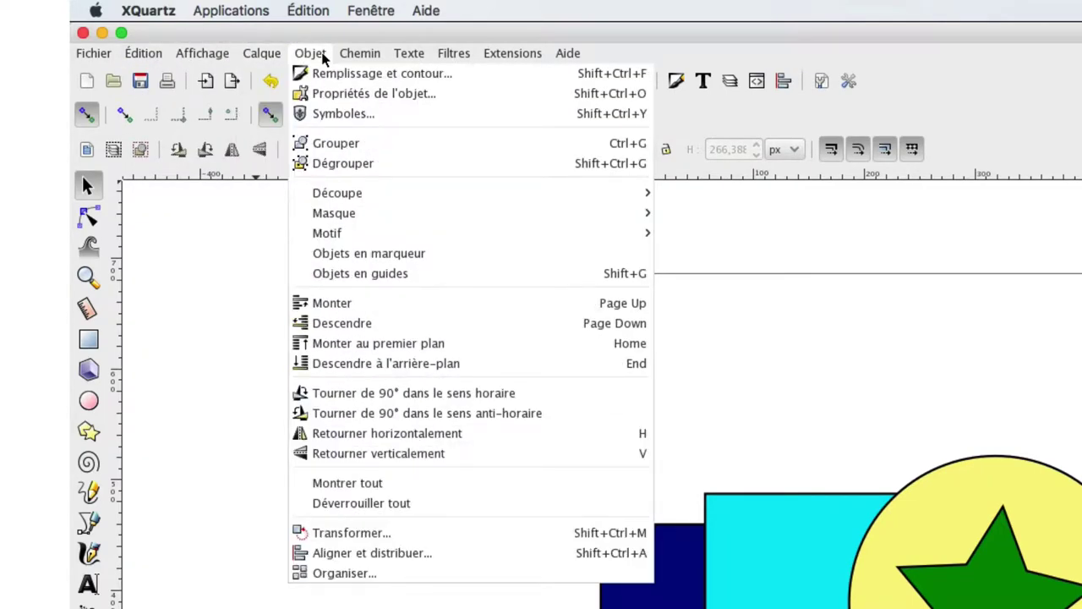
{"action": "mouse_move", "coordinate": [359, 53]}
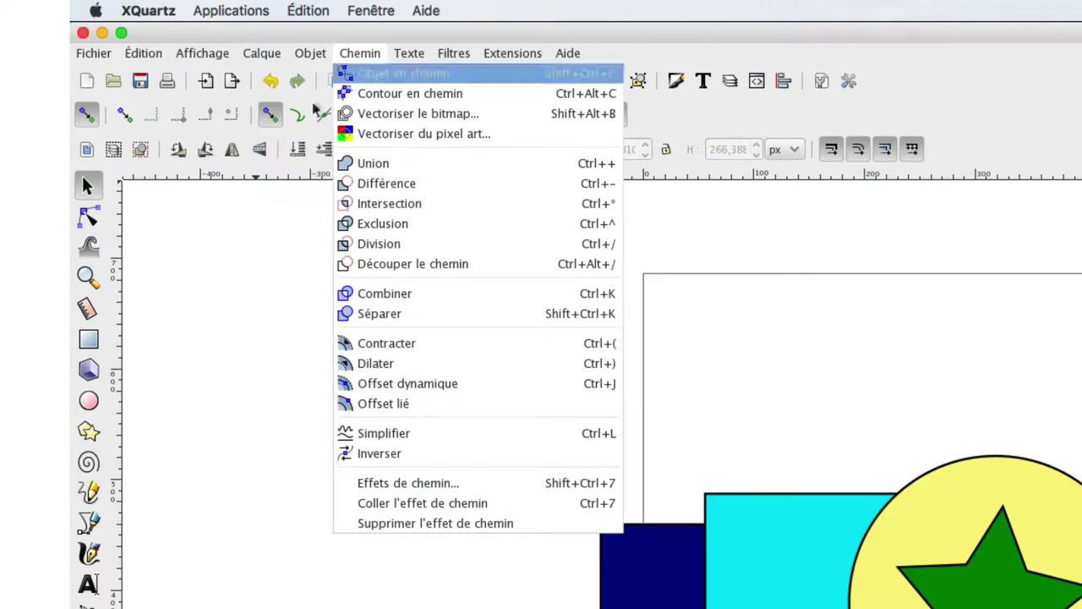
{"action": "left_click", "coordinate": [245, 210]}
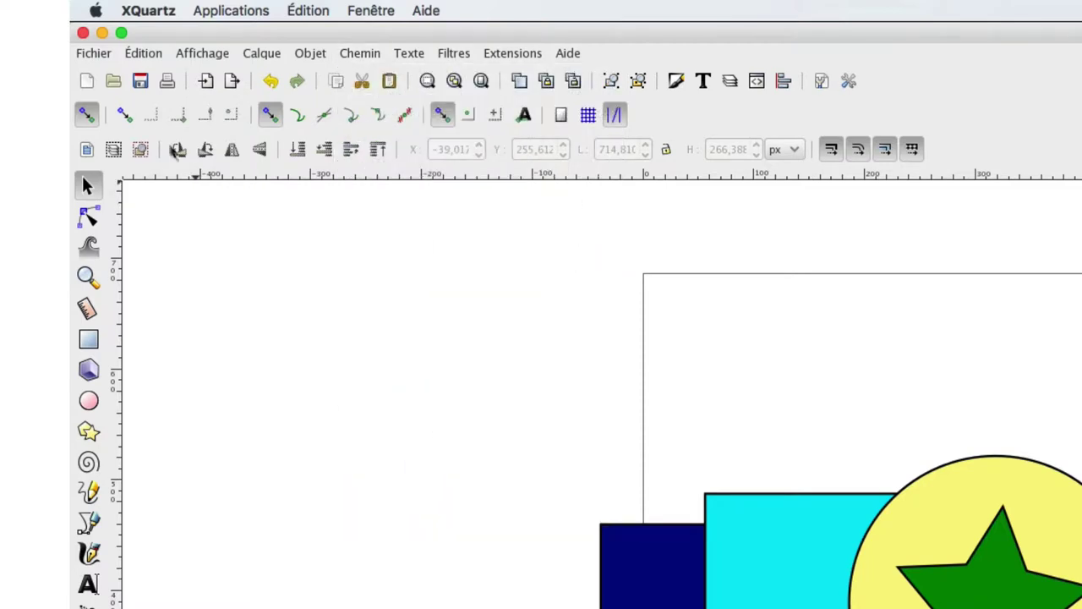
{"action": "left_click", "coordinate": [93, 52]}
{"action": "left_click", "coordinate": [116, 73]}
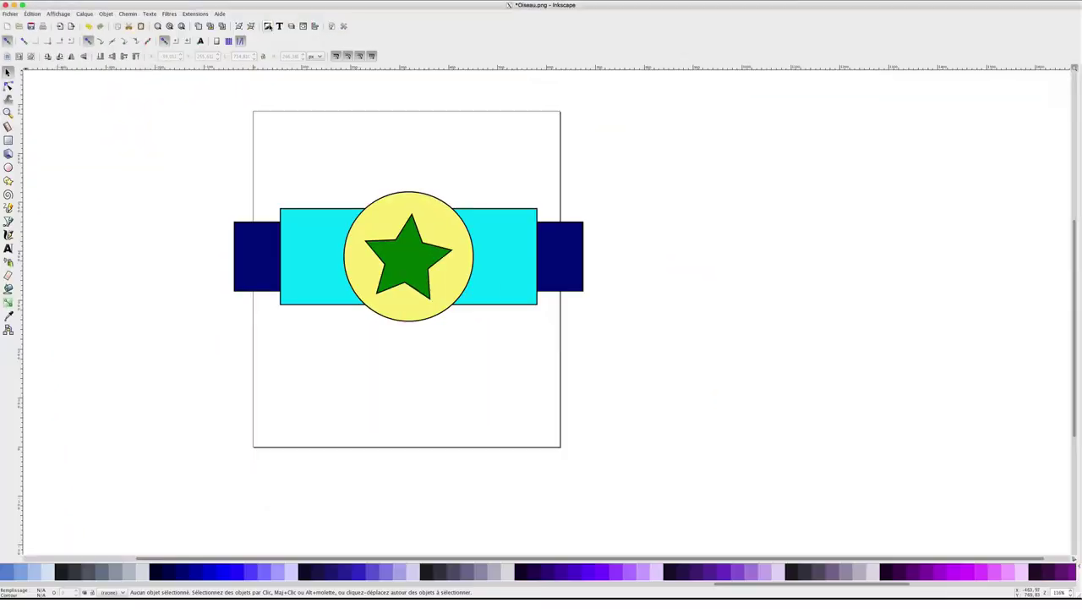
Show the green star's flat fill in Fill and Stroke, then open Text and Font
{"action": "left_click", "coordinate": [265, 26]}
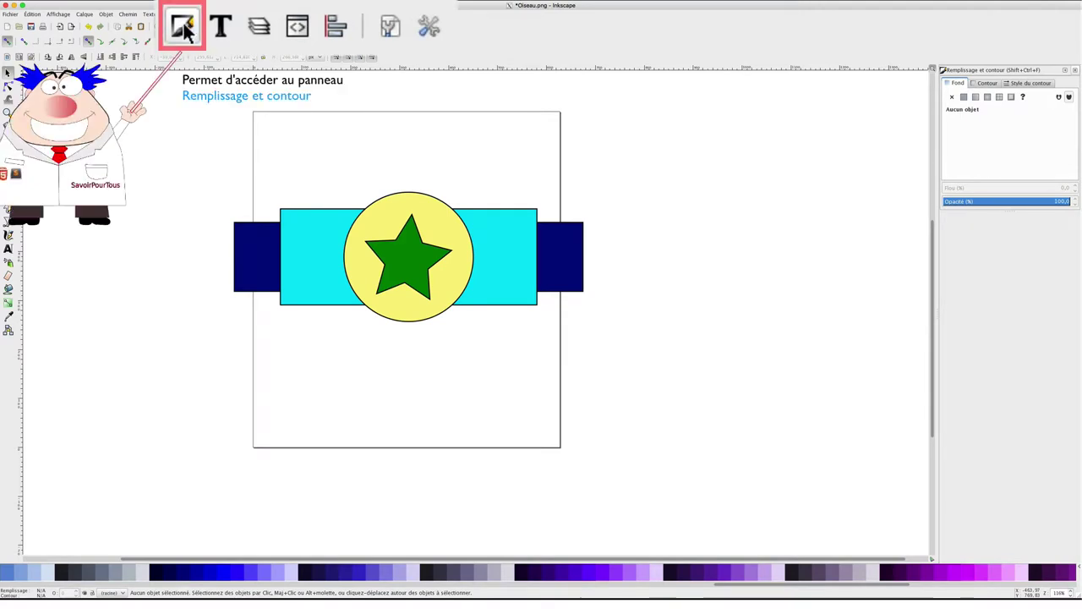
{"action": "left_click", "coordinate": [398, 252]}
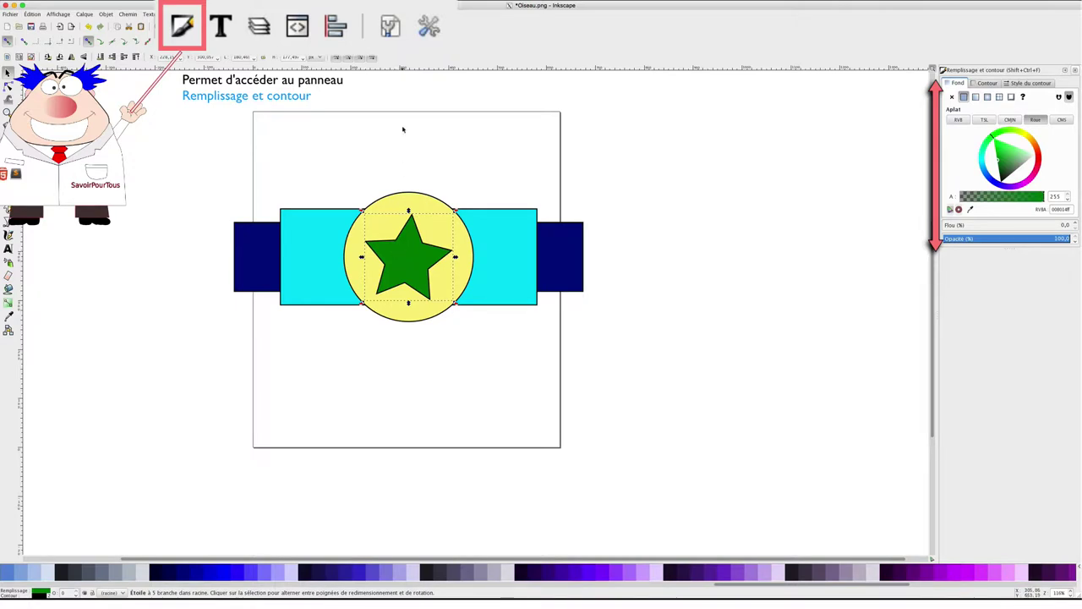
{"action": "left_click", "coordinate": [221, 29]}
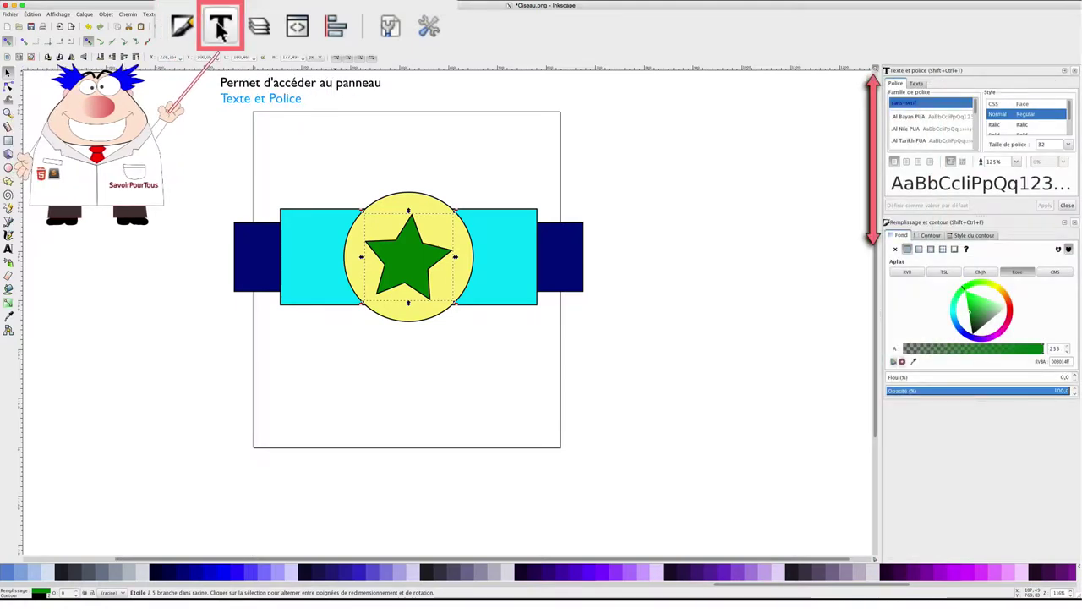
Open the Layers and Align panels, then close Align and Layers again
{"action": "left_click", "coordinate": [260, 27]}
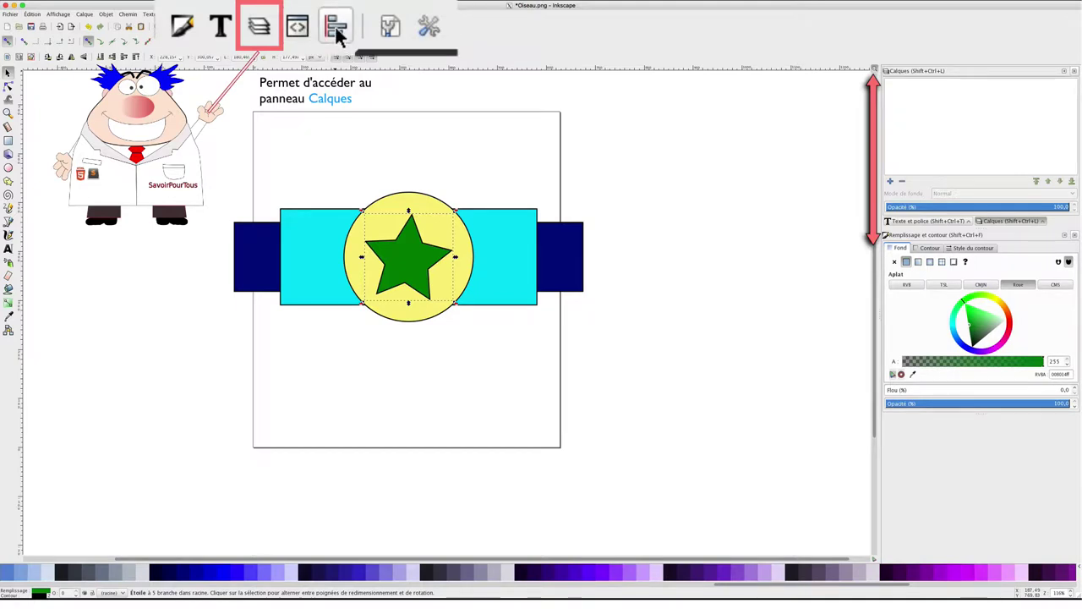
{"action": "left_click", "coordinate": [337, 28]}
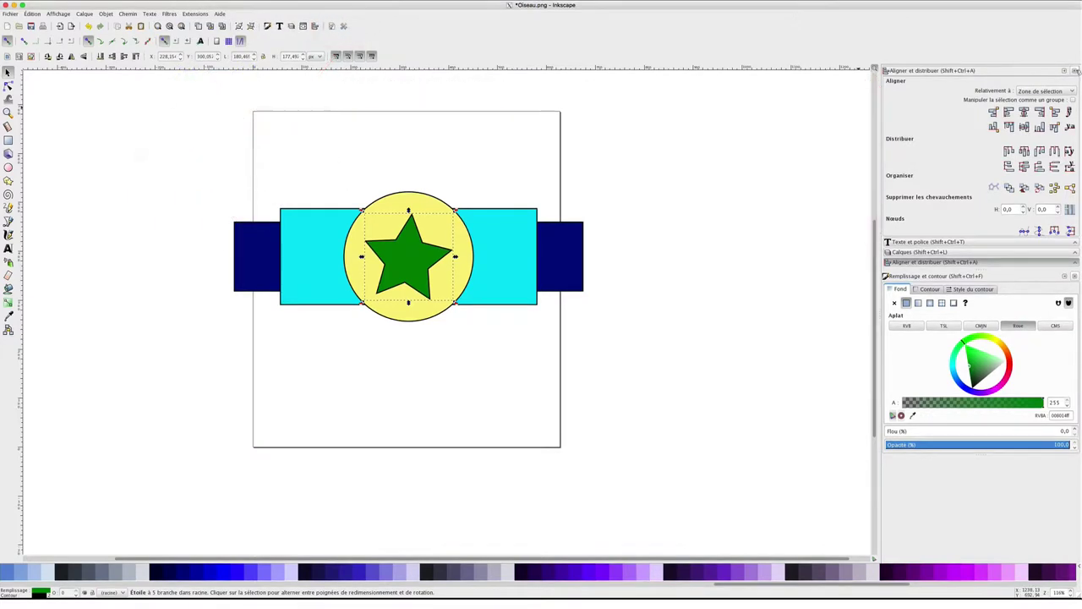
{"action": "left_click", "coordinate": [1074, 71]}
{"action": "left_click", "coordinate": [1075, 71]}
Close the Text and Font and Fill and Stroke panels and try the default layout
{"action": "left_click", "coordinate": [1075, 71]}
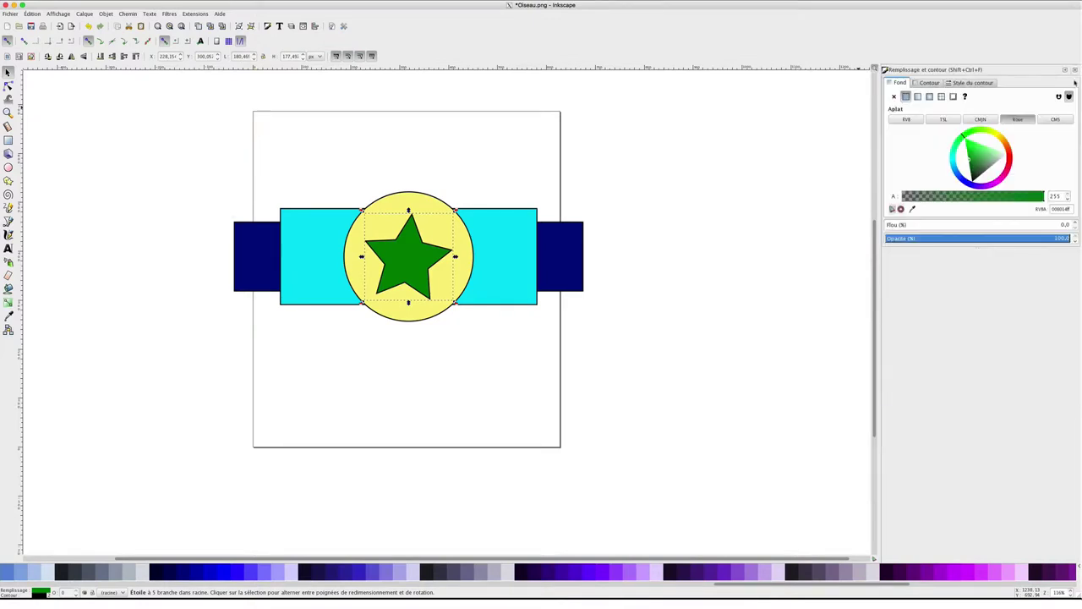
{"action": "left_click", "coordinate": [1075, 71]}
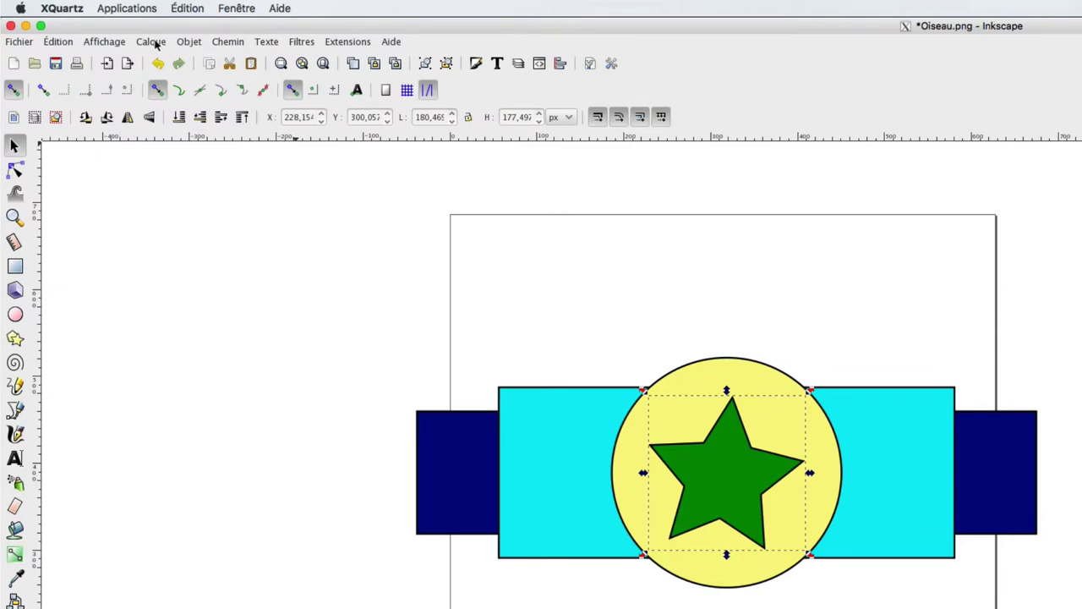
{"action": "left_click", "coordinate": [61, 15]}
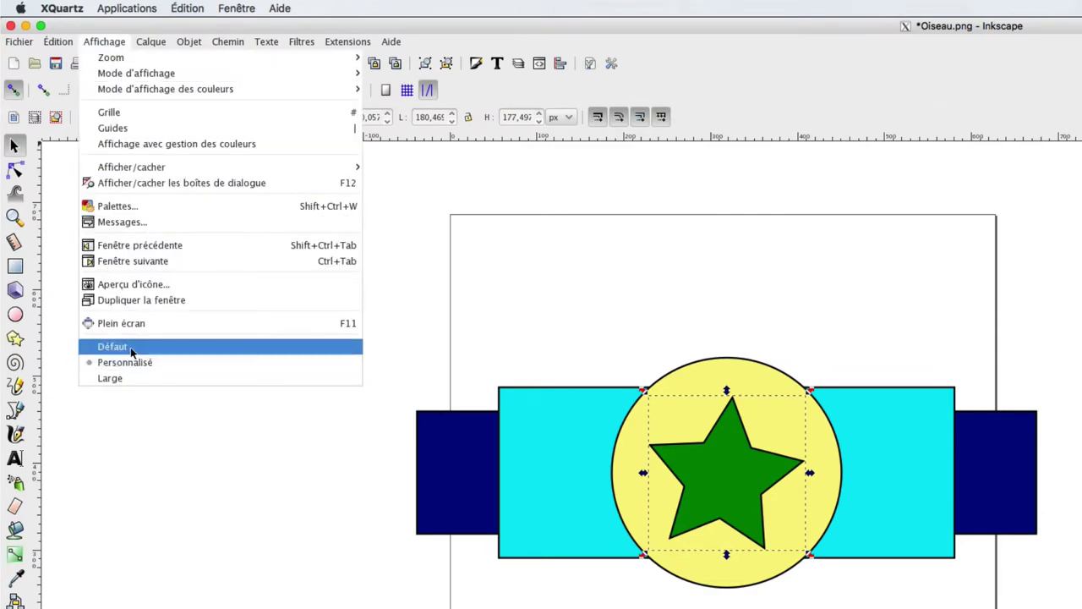
{"action": "left_click", "coordinate": [126, 347]}
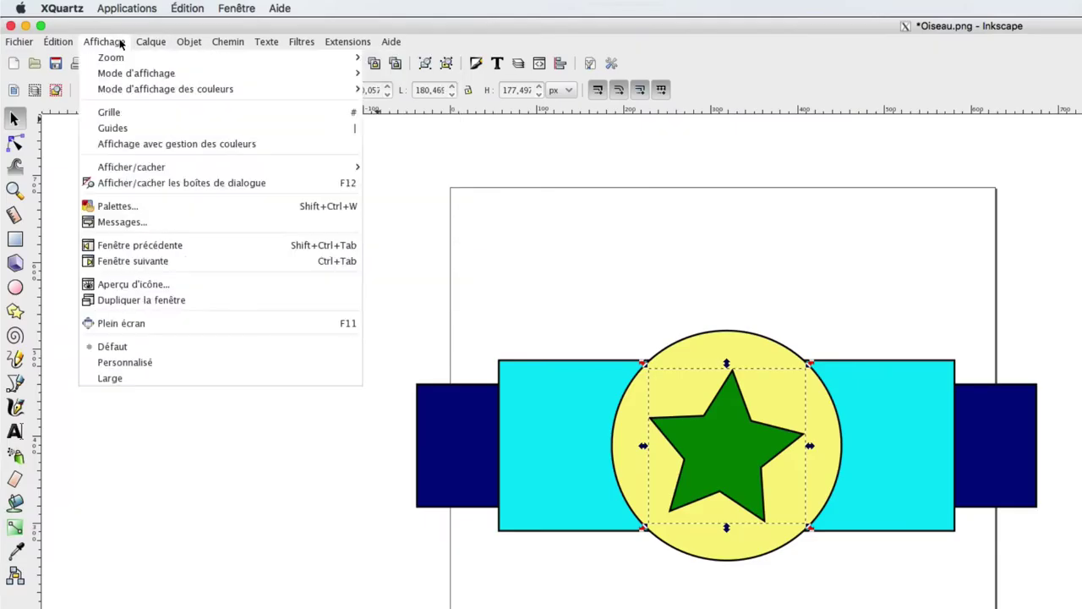
Try the wide layout, then settle on the Personnalisé layout in Affichage
{"action": "left_click", "coordinate": [104, 42]}
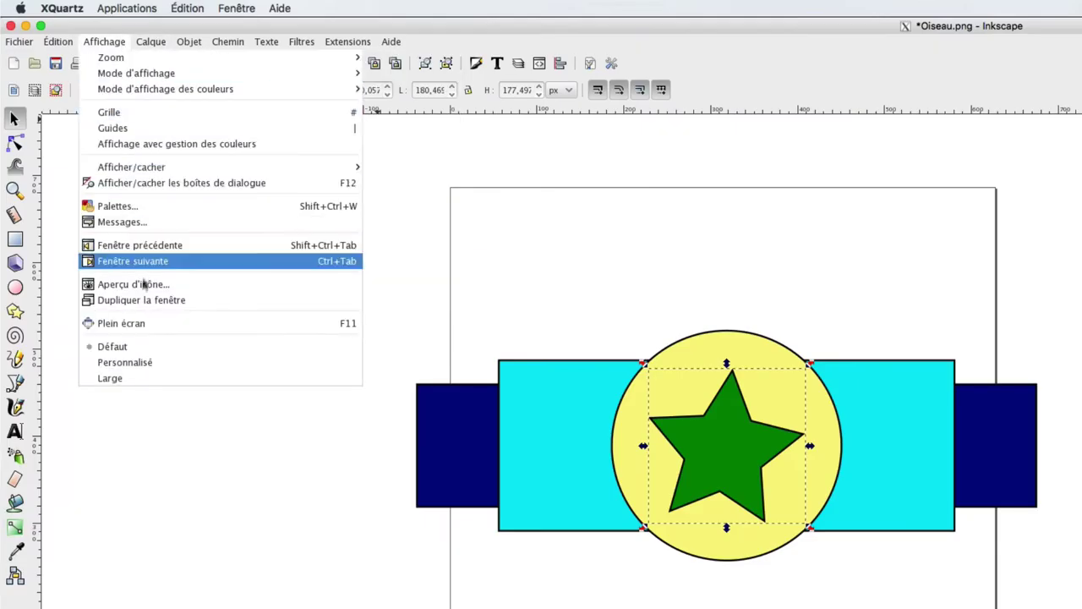
{"action": "left_click", "coordinate": [127, 379]}
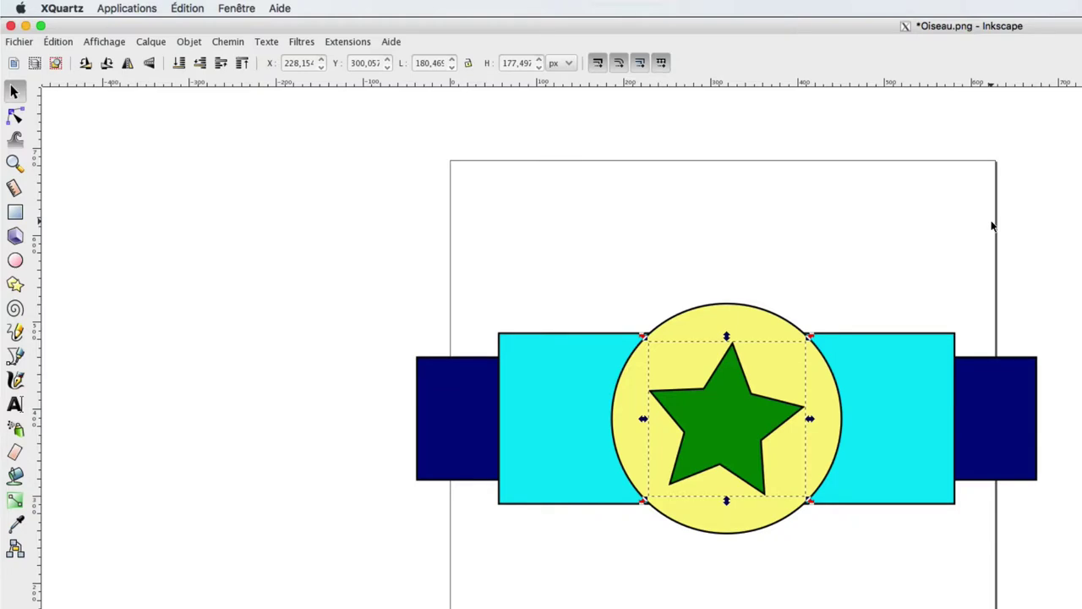
{"action": "left_click", "coordinate": [118, 44]}
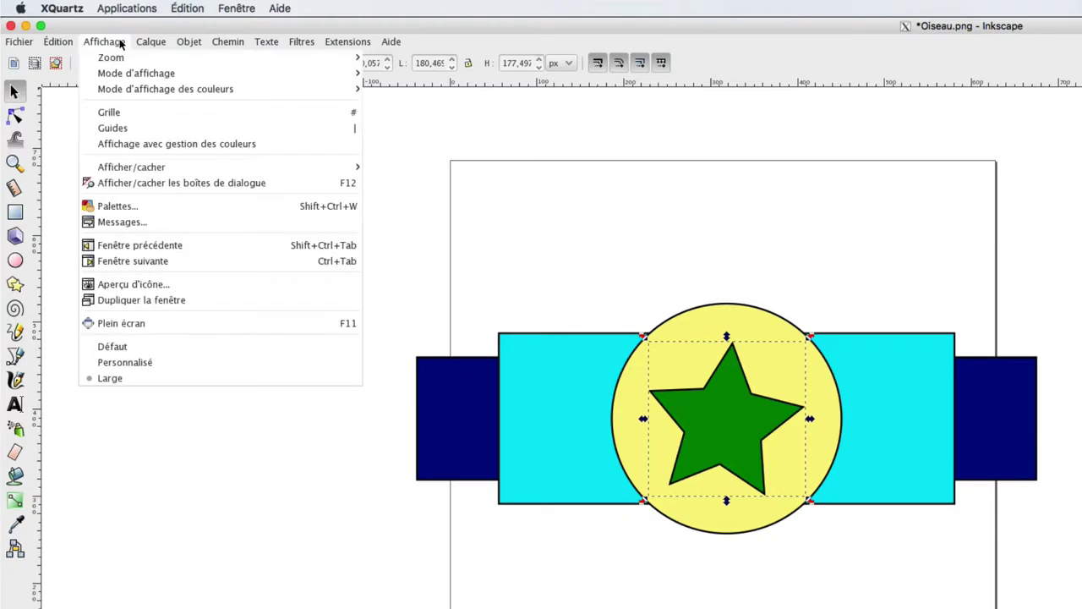
{"action": "left_click", "coordinate": [126, 362]}
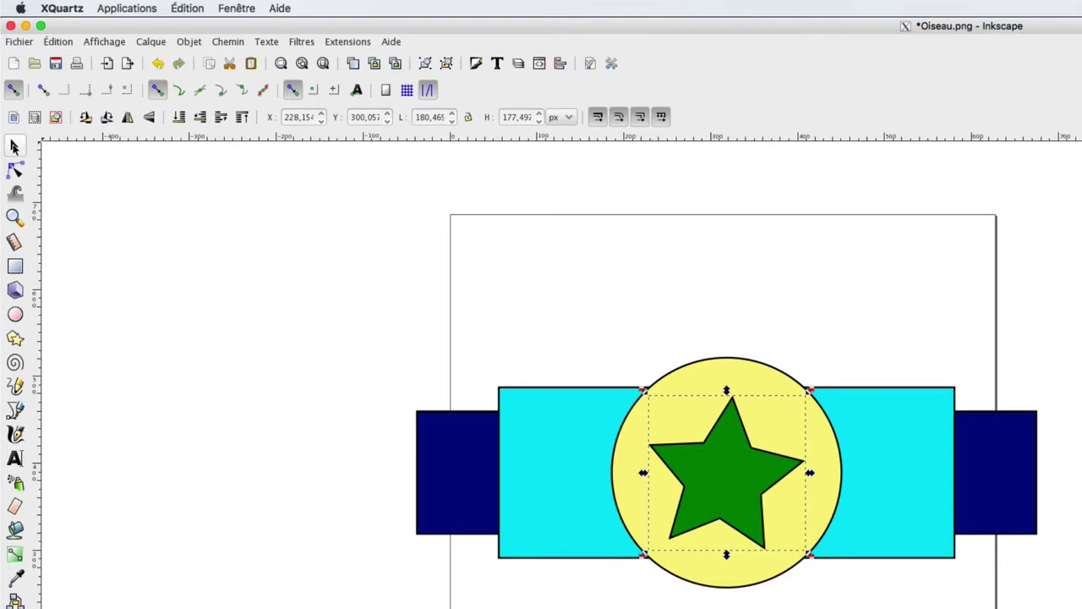
Pick the node editor (F2) on the star, then switch to the Zoom tool (F3)
{"action": "left_click", "coordinate": [16, 171]}
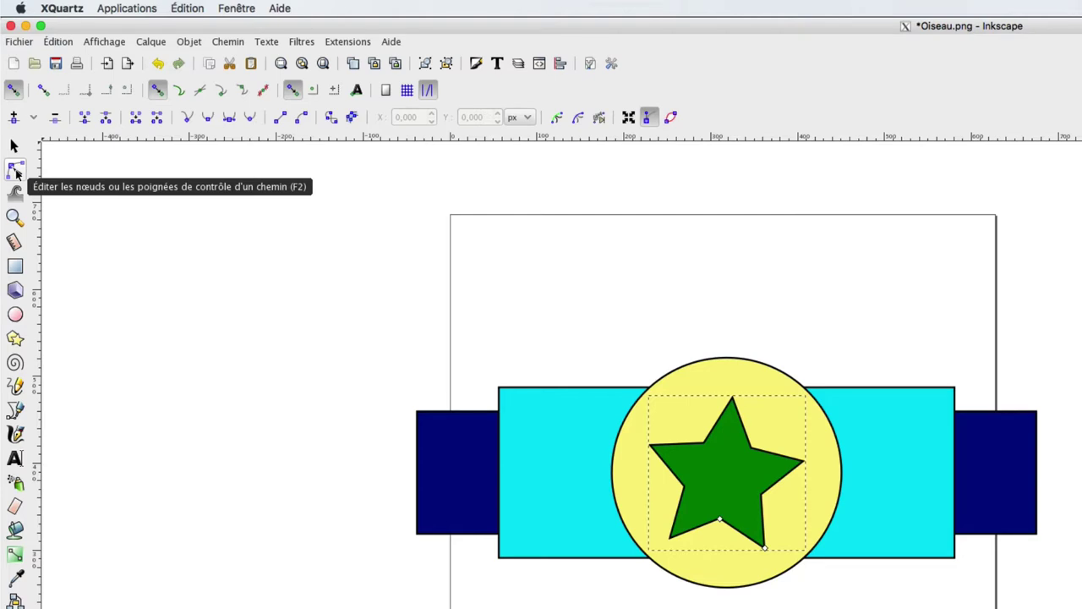
{"action": "left_click", "coordinate": [15, 217]}
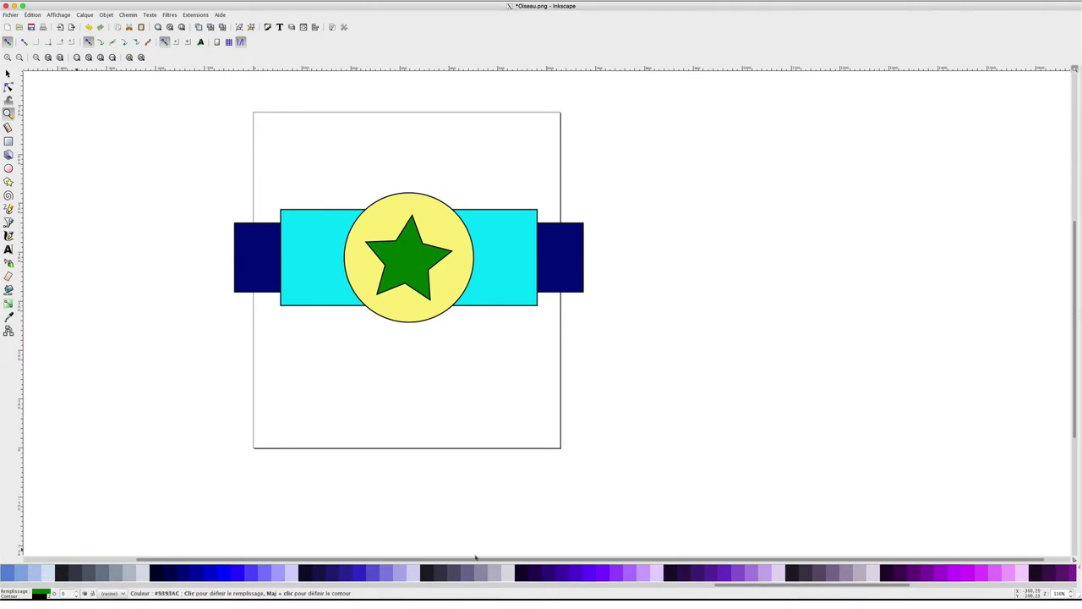
Zoom in on the star, select it and fill it with an orange palette swatch
{"action": "left_click", "coordinate": [412, 245]}
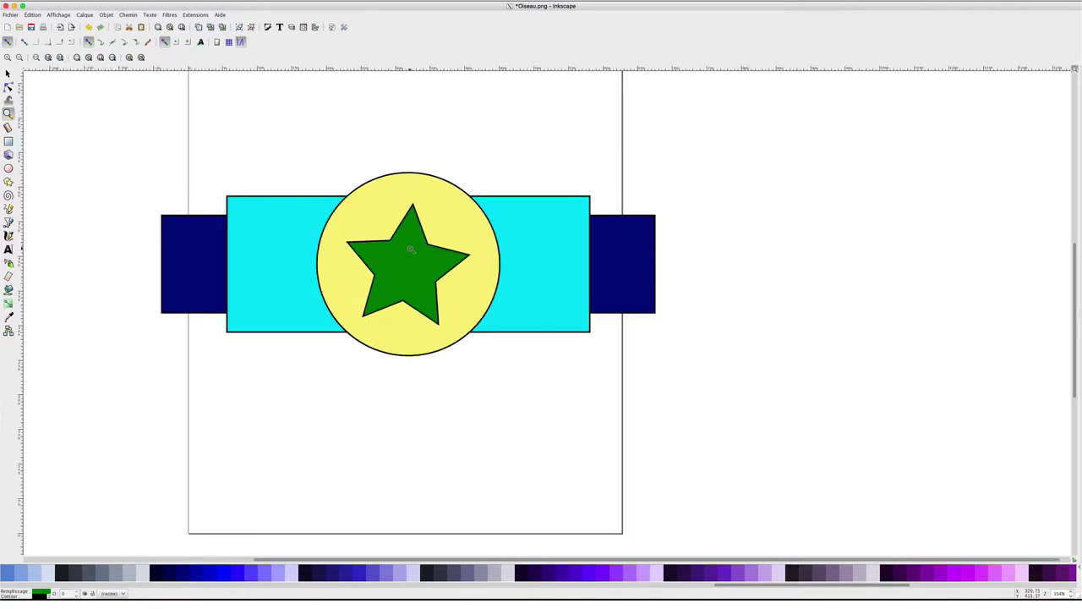
{"action": "left_click", "coordinate": [7, 74]}
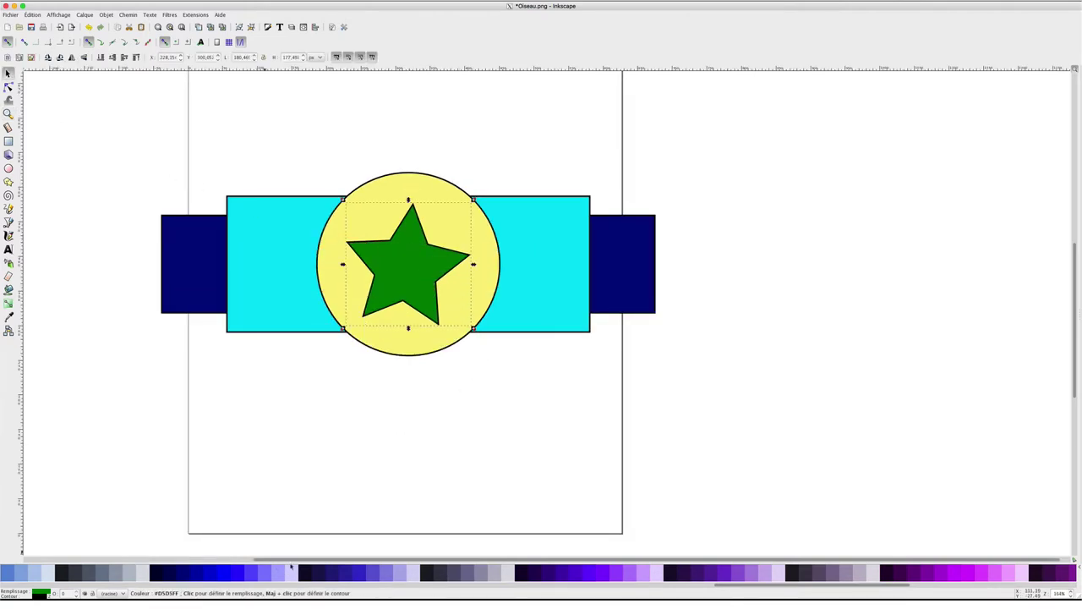
{"action": "left_click_drag", "start_coordinate": [258, 559], "coordinate": [112, 558]}
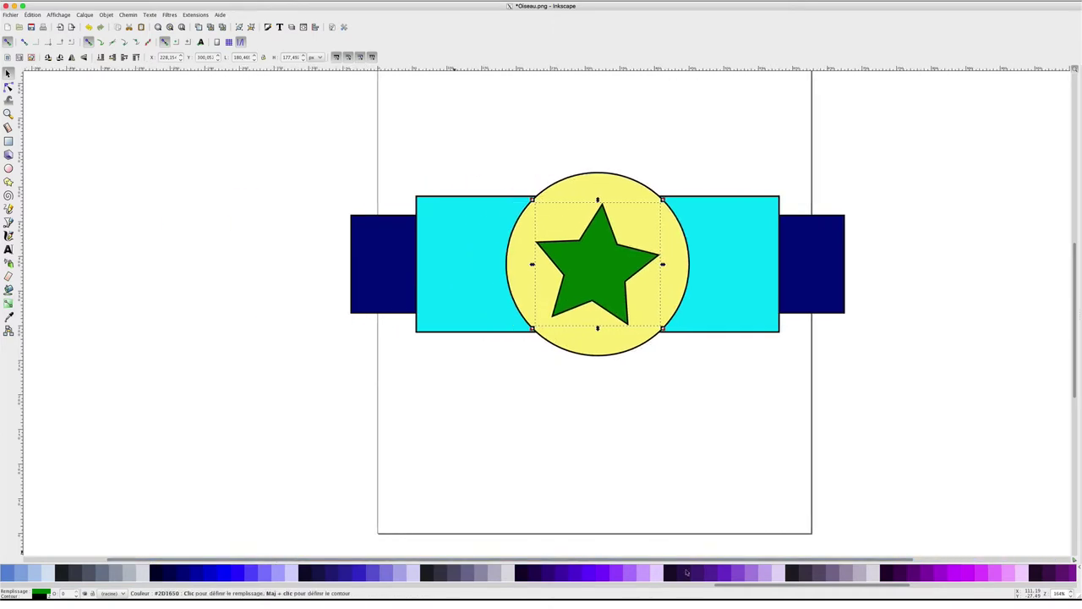
{"action": "mouse_move", "coordinate": [756, 584]}
{"action": "left_mouse_down"}
{"action": "mouse_move", "coordinate": [136, 575]}
{"action": "mouse_move", "coordinate": [164, 574]}
{"action": "left_mouse_up"}
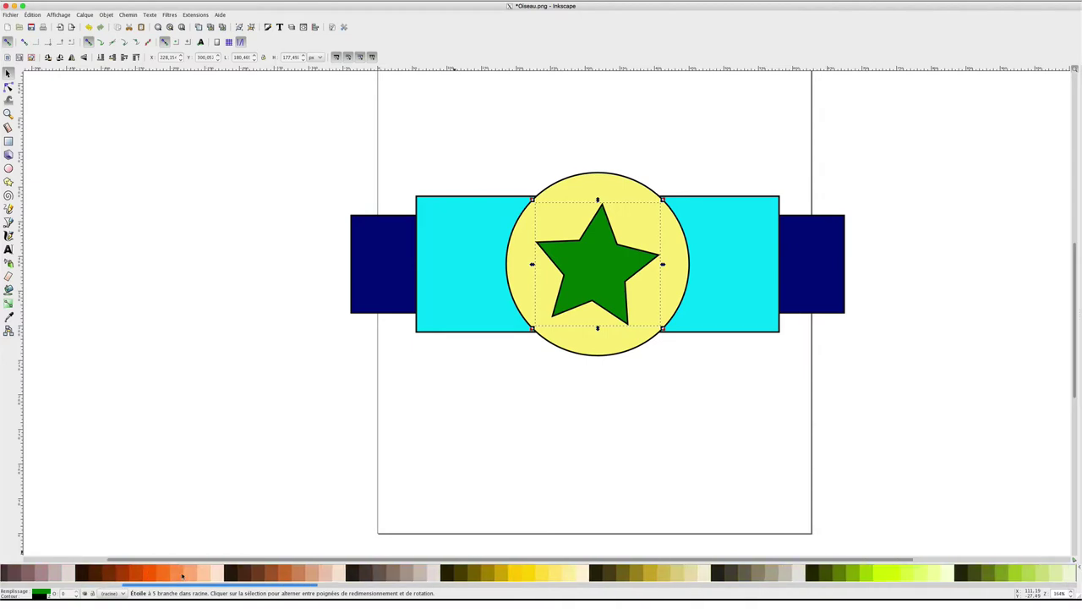
{"action": "left_click", "coordinate": [164, 572]}
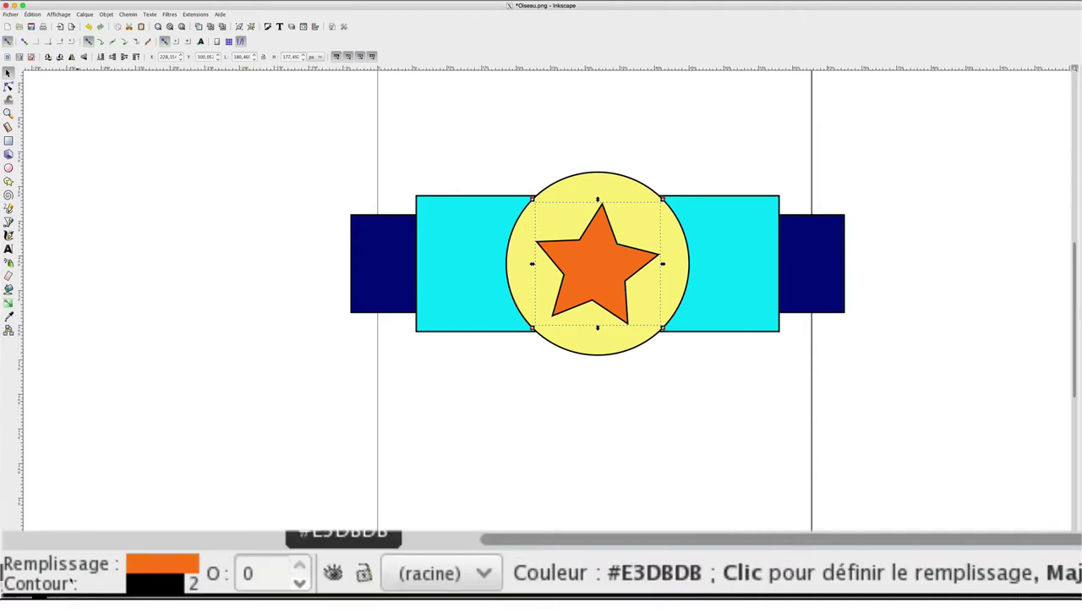
Drop the star's opacity to 0, raise it to 47%, and check its layer dropdown
{"action": "left_click", "coordinate": [300, 584]}
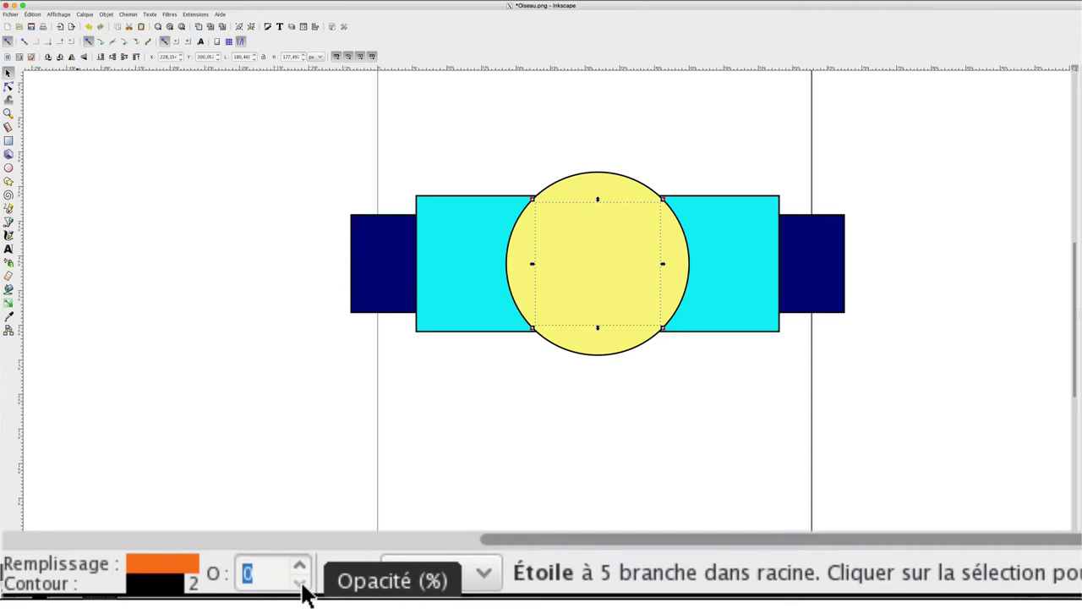
{"action": "left_click", "coordinate": [301, 566]}
{"action": "scroll", "coordinate": [304, 573], "scroll_direction": "up", "scroll_amount": 1}
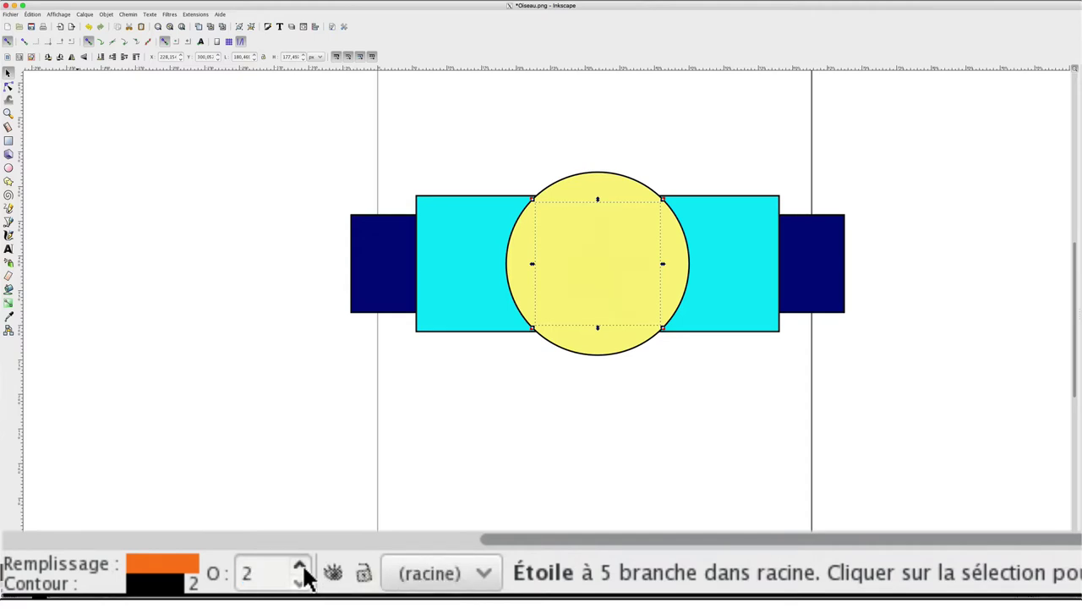
{"action": "scroll", "coordinate": [304, 573], "scroll_direction": "up", "scroll_amount": 9}
{"action": "scroll", "coordinate": [304, 573], "scroll_direction": "up", "scroll_amount": 2}
{"action": "scroll", "coordinate": [305, 573], "scroll_direction": "up", "scroll_amount": 1}
{"action": "scroll", "coordinate": [305, 573], "scroll_direction": "up", "scroll_amount": 20}
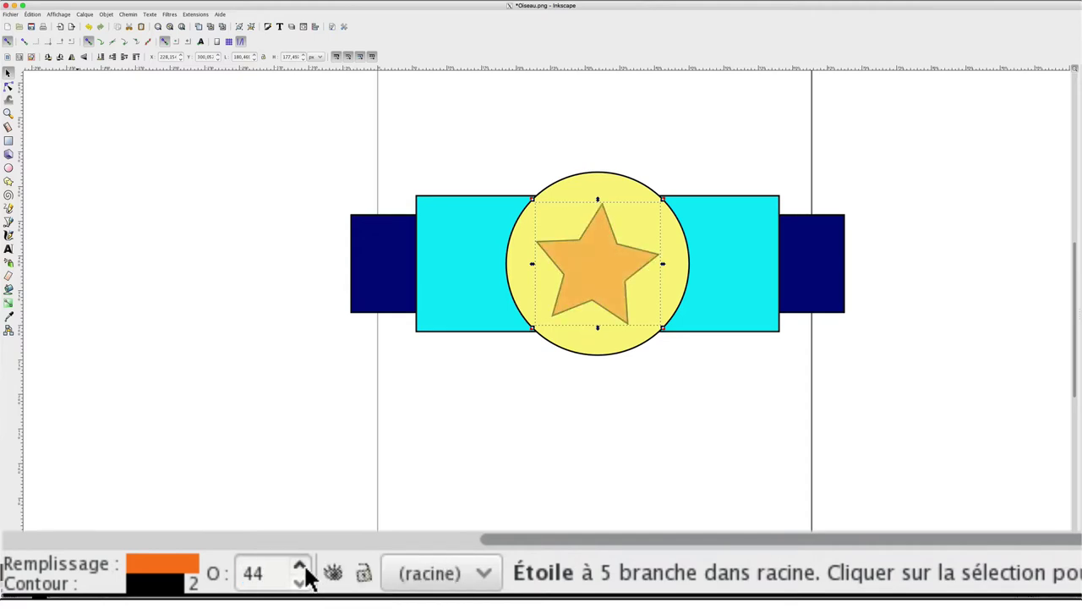
{"action": "scroll", "coordinate": [305, 573], "scroll_direction": "up", "scroll_amount": 2}
{"action": "scroll", "coordinate": [304, 573], "scroll_direction": "up", "scroll_amount": 1}
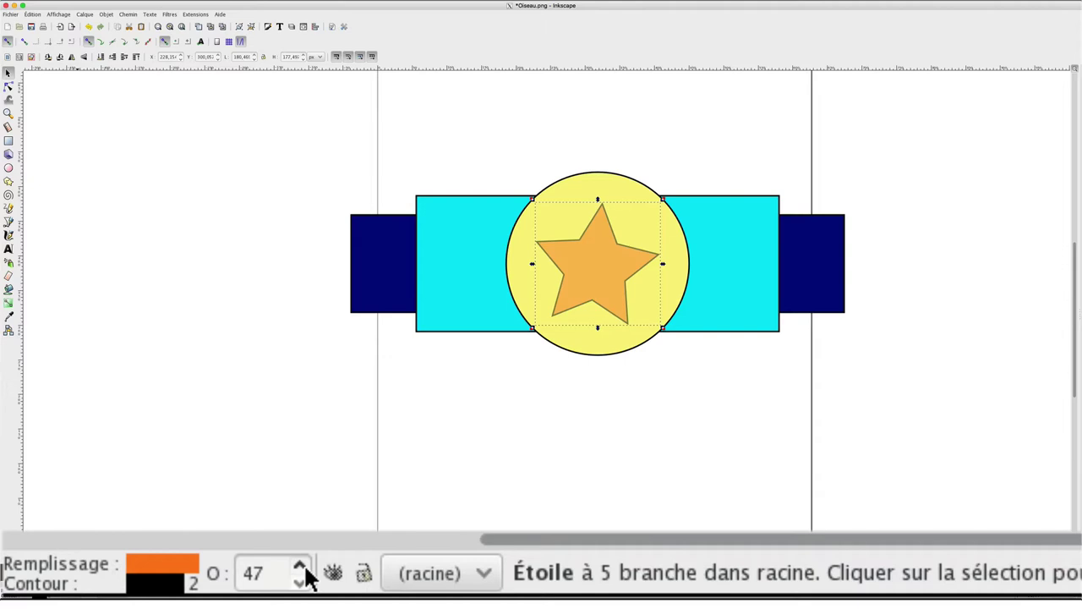
{"action": "left_click", "coordinate": [490, 579]}
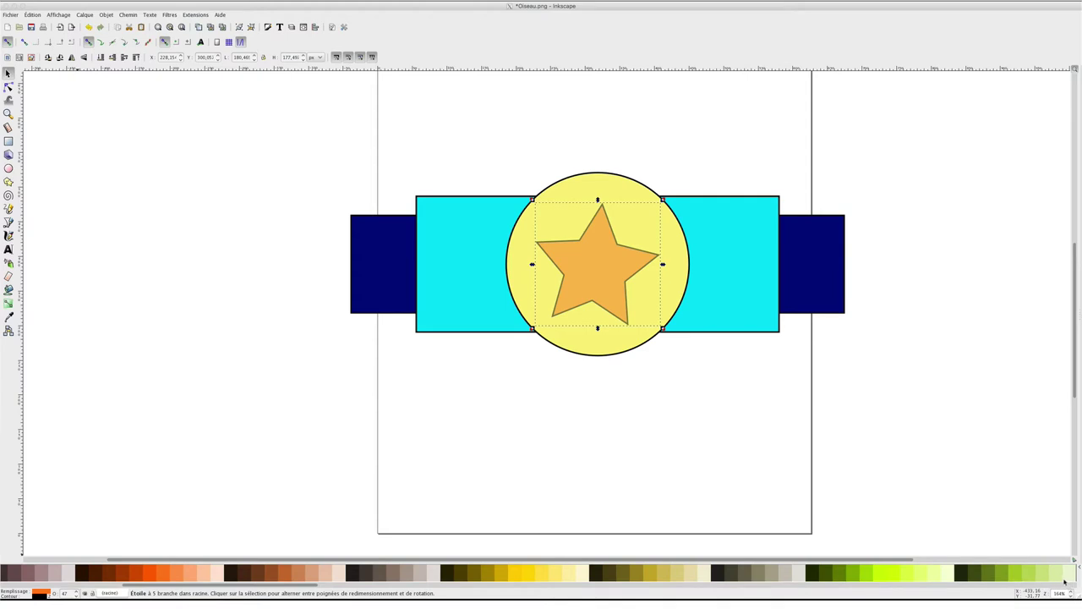
Shrink the window, then zoom on the star to 224% with the Zoom tool
{"action": "left_click_drag", "start_coordinate": [1078, 595], "coordinate": [1079, 583]}
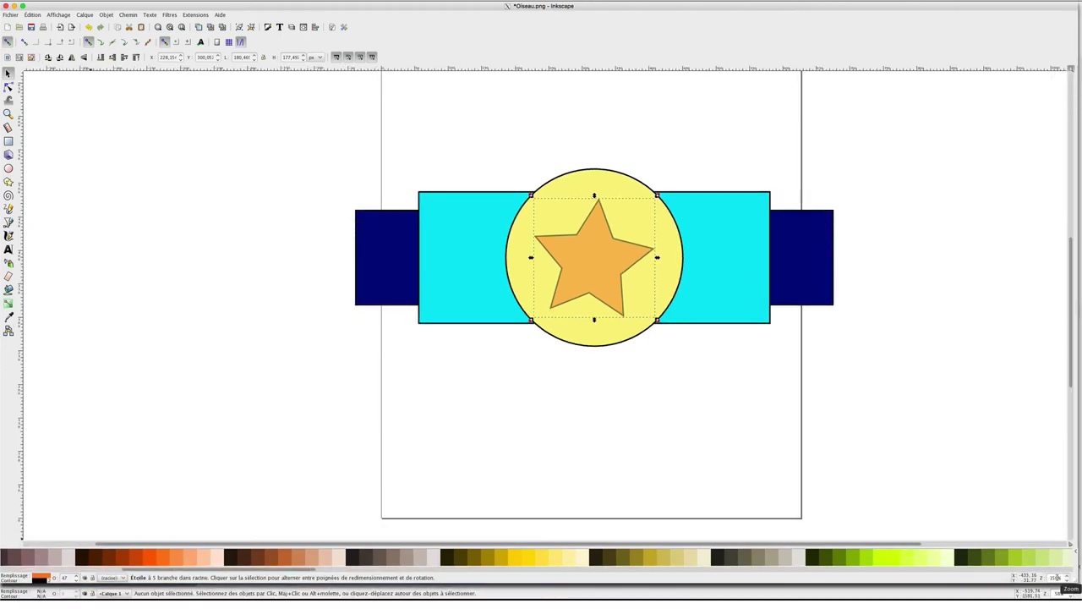
{"action": "key", "text": "z"}
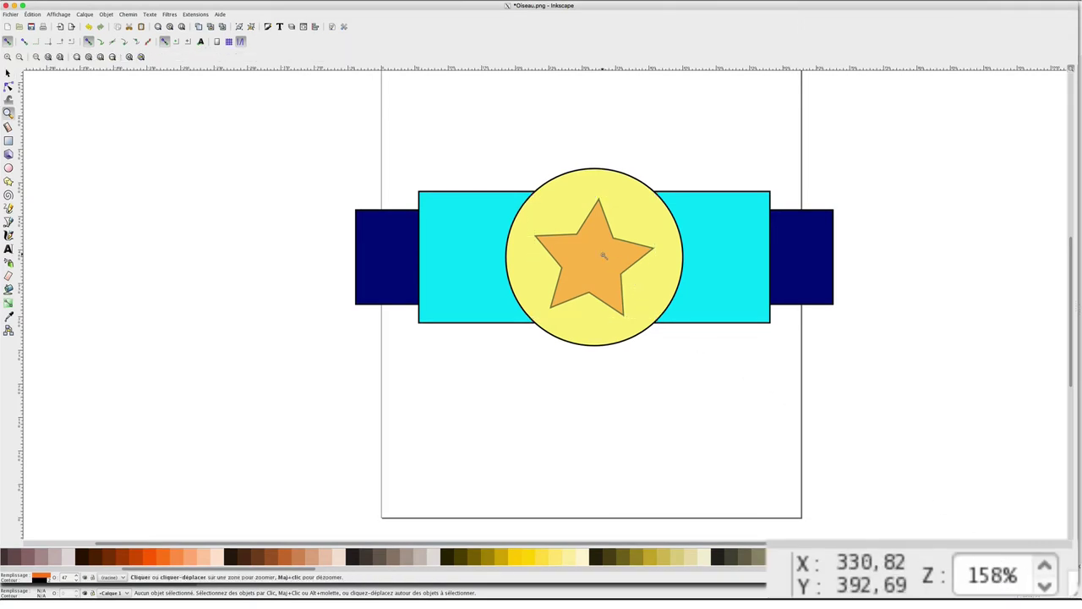
{"action": "left_click", "coordinate": [602, 258]}
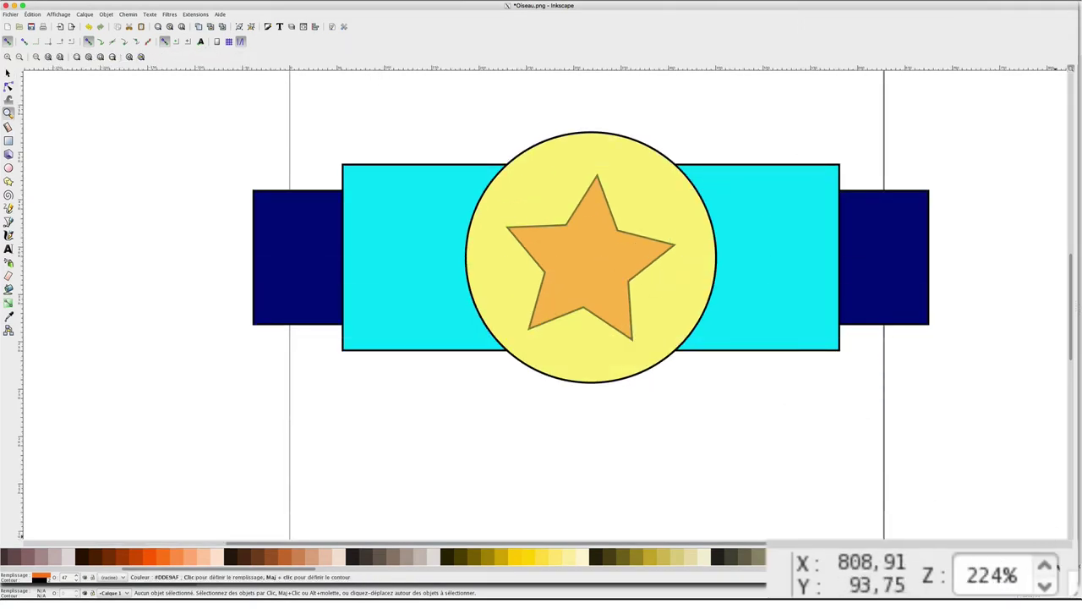